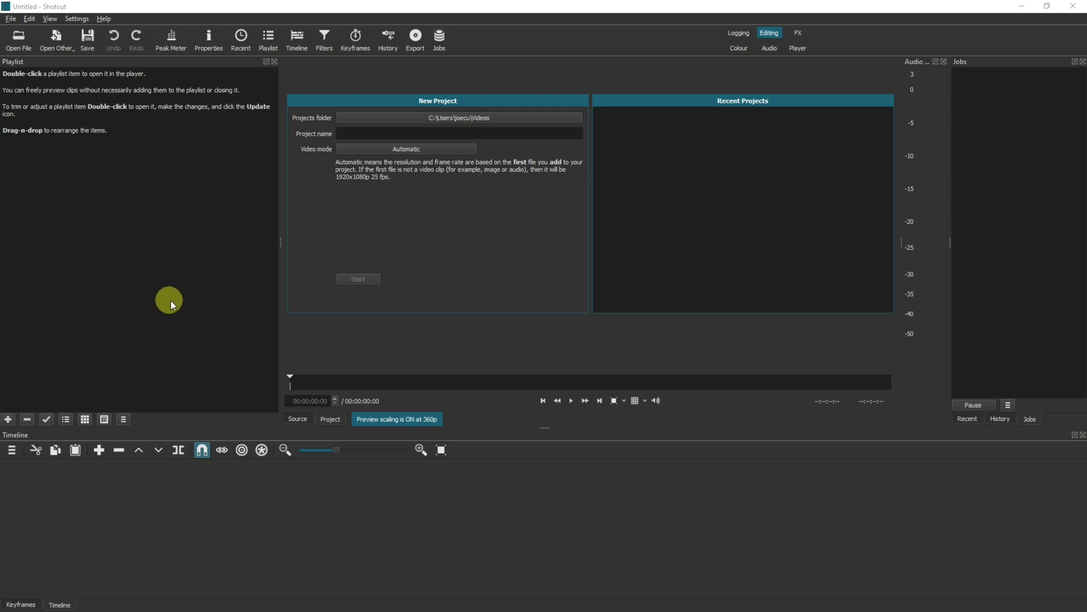
- Enter 'Test Short' as the project name and pick Custom > Add... from the video modes
click(341, 134)
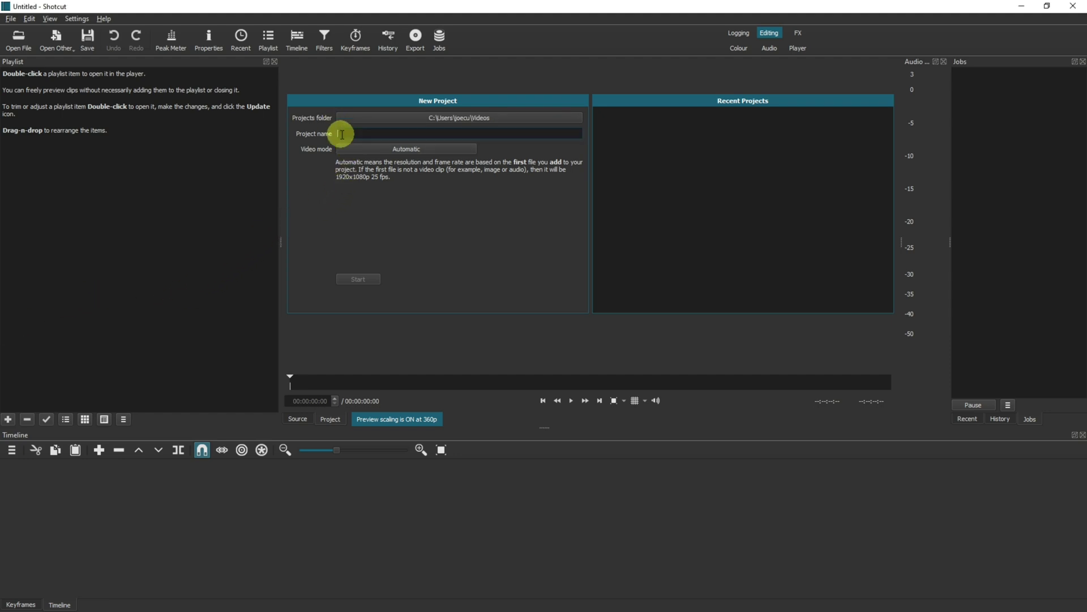
text(Test Short)
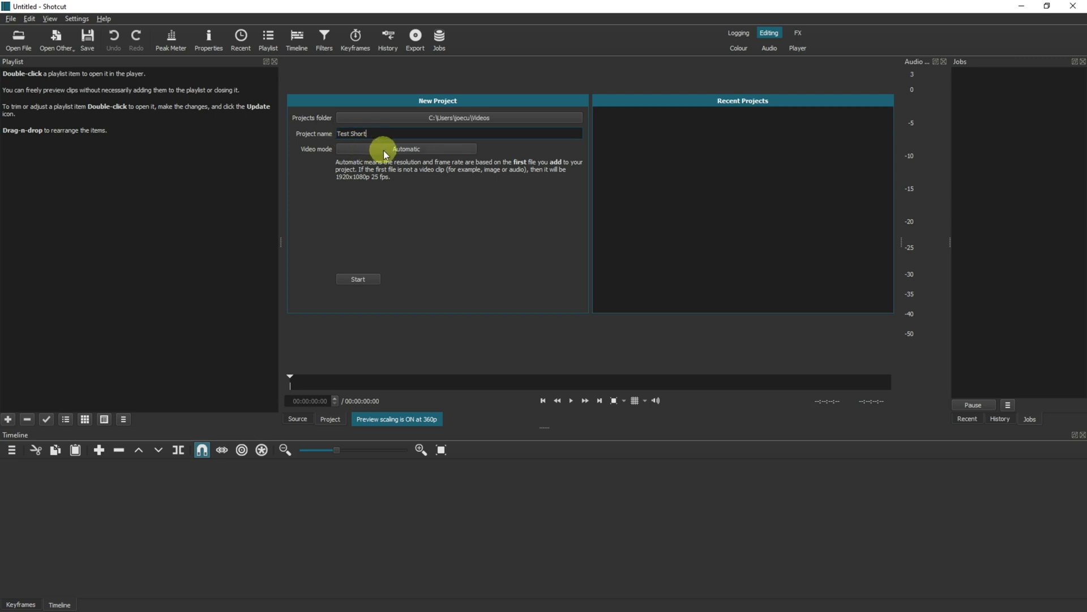
click(383, 150)
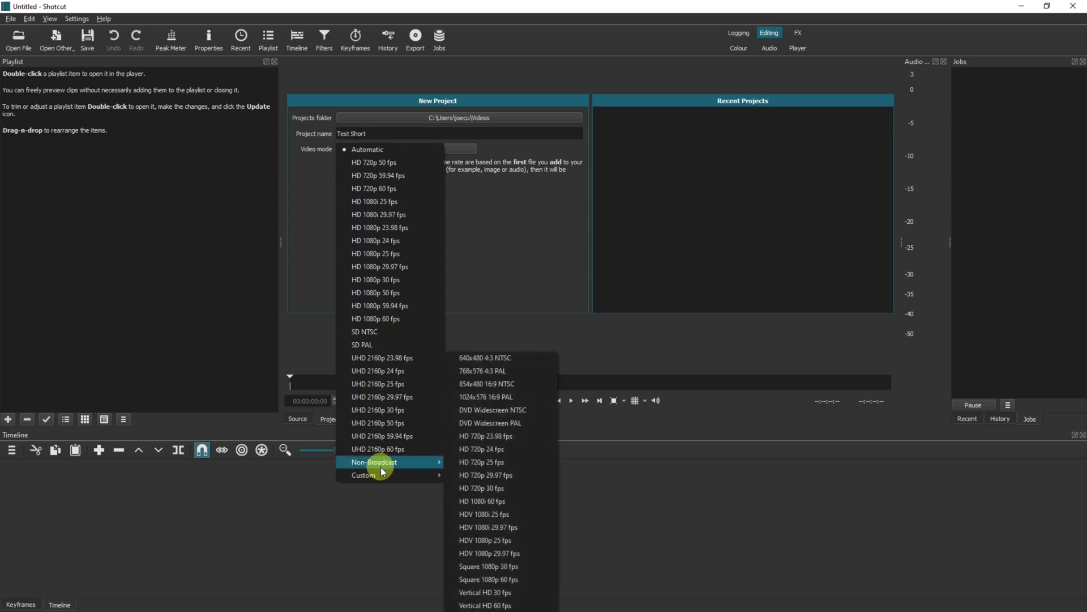
mouse_move(379, 475)
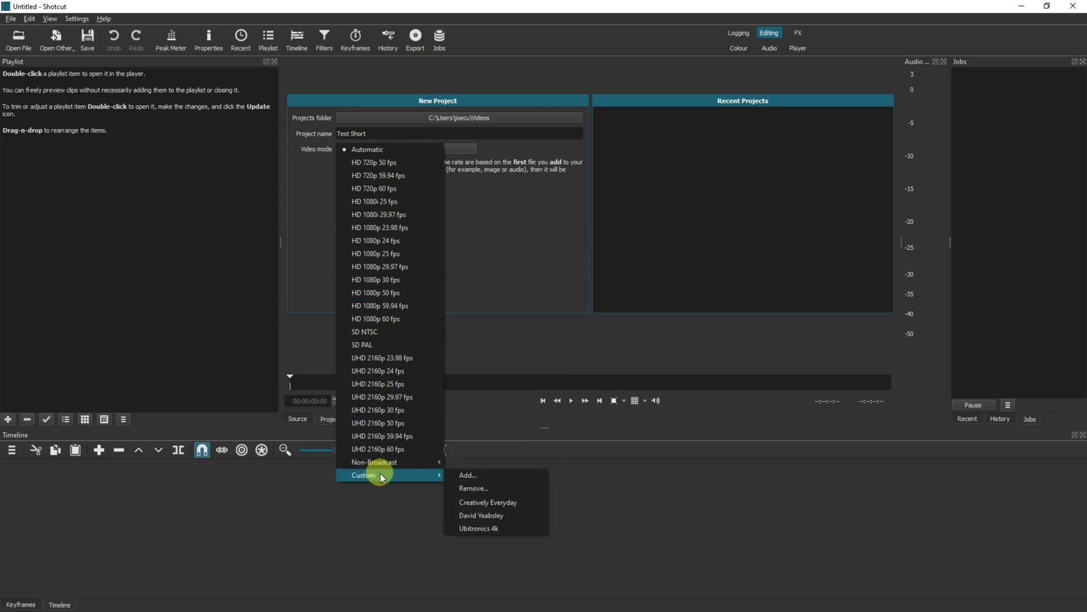
- Name the custom video mode 'YouTube Shorts' and set its resolution to 1080 x 1920
click(467, 473)
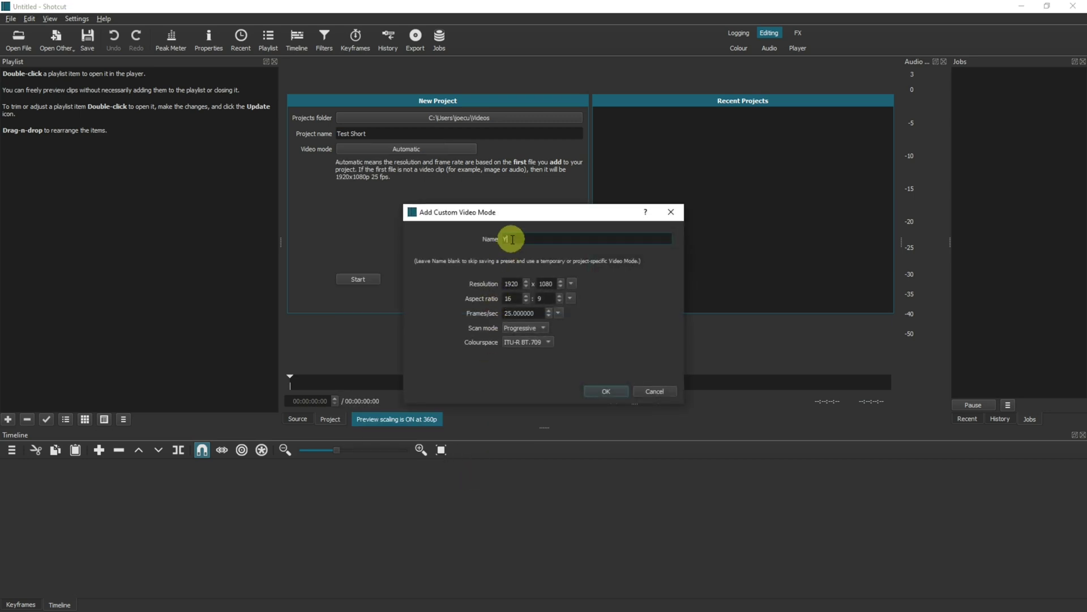
text(YouTube Shorts)
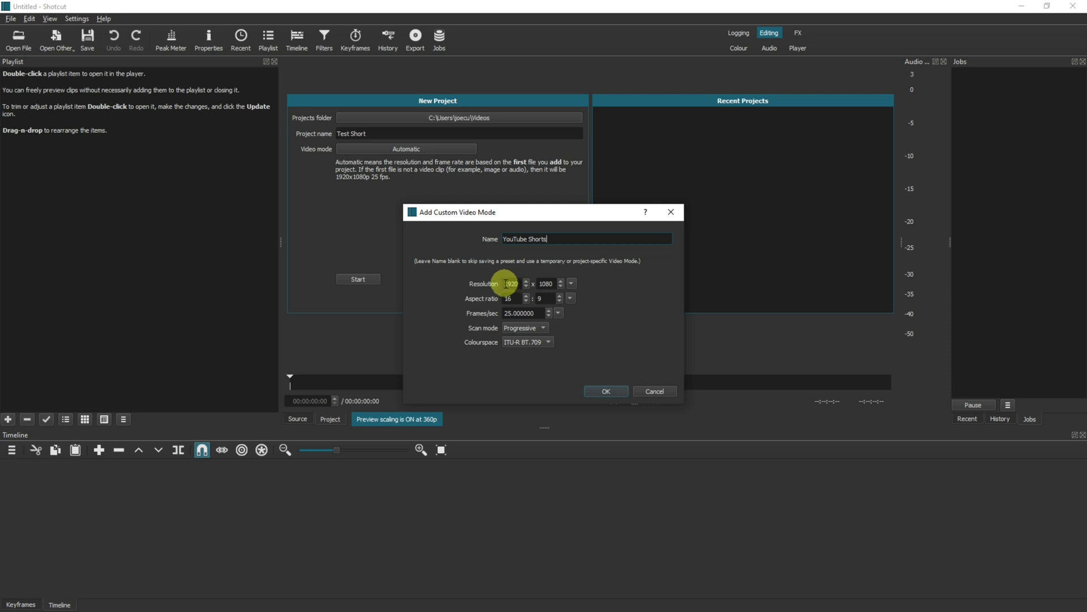
double_click(514, 283)
key(BackSpace)
text(1080)
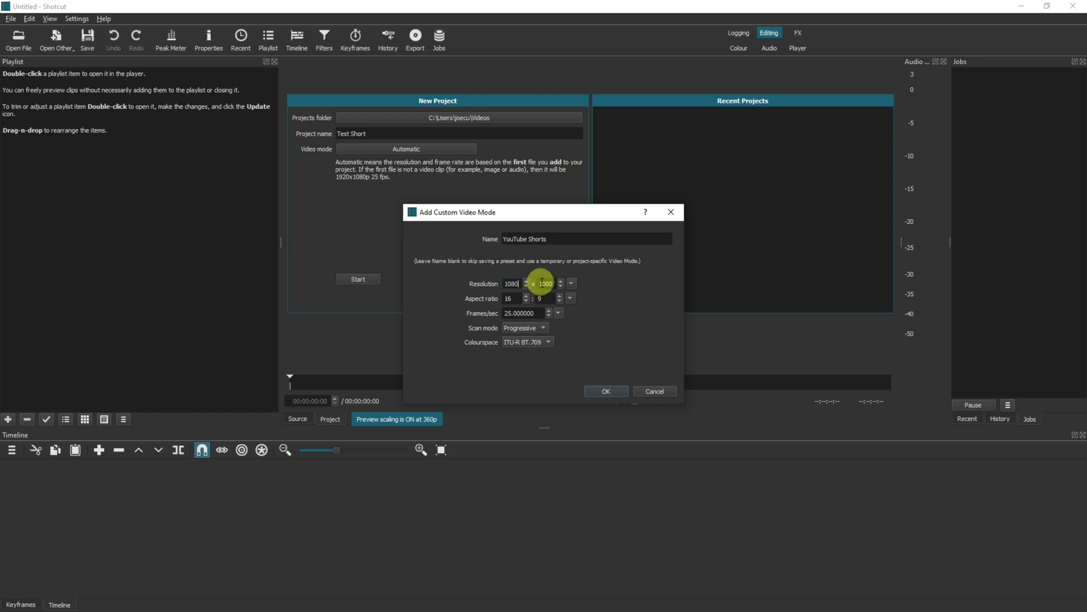
double_click(548, 283)
- Set the mode's aspect ratio to 9:16 and its frame rate to 30 fps
click(511, 299)
key(BackSpace)
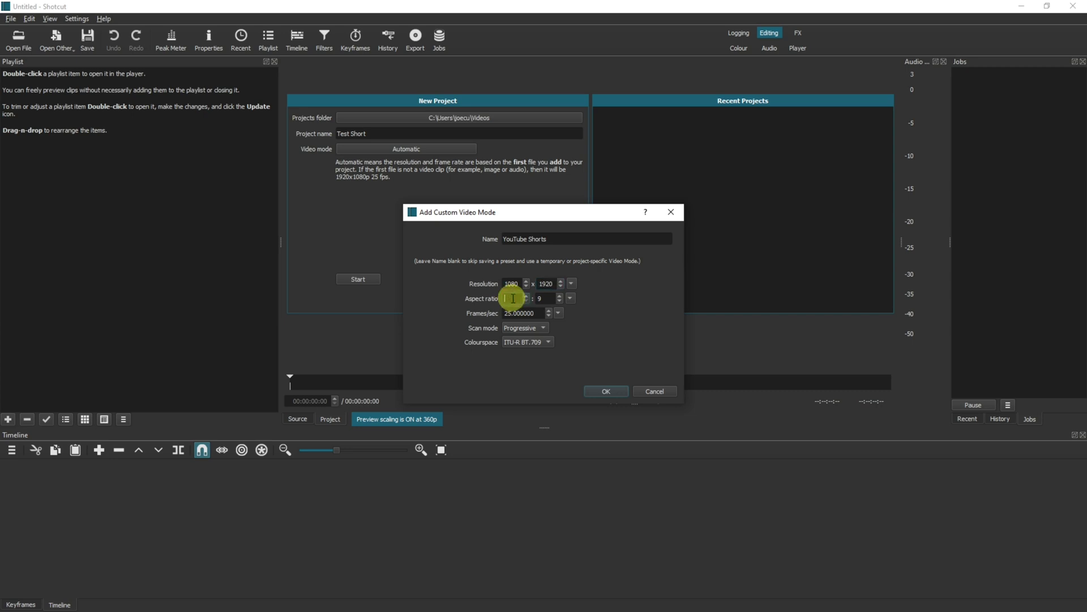
text(9)
key(Tab)
text(16)
key(Tab)
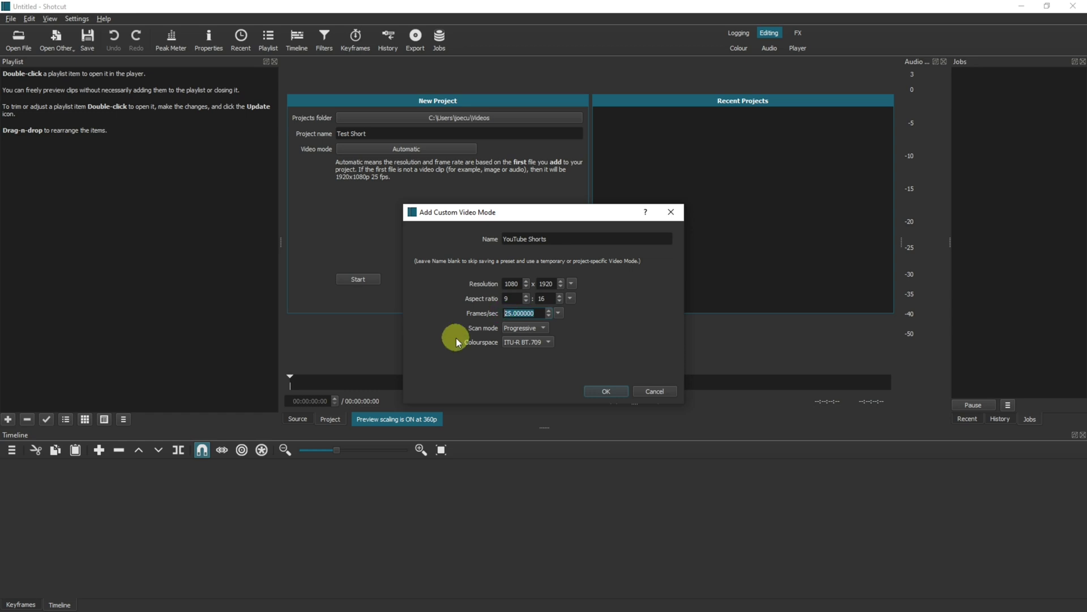
text(30)
- Check the 1080x1920 and 9:16 values, then save YouTube Shorts as the project's video mode
drag(513, 282, 553, 279)
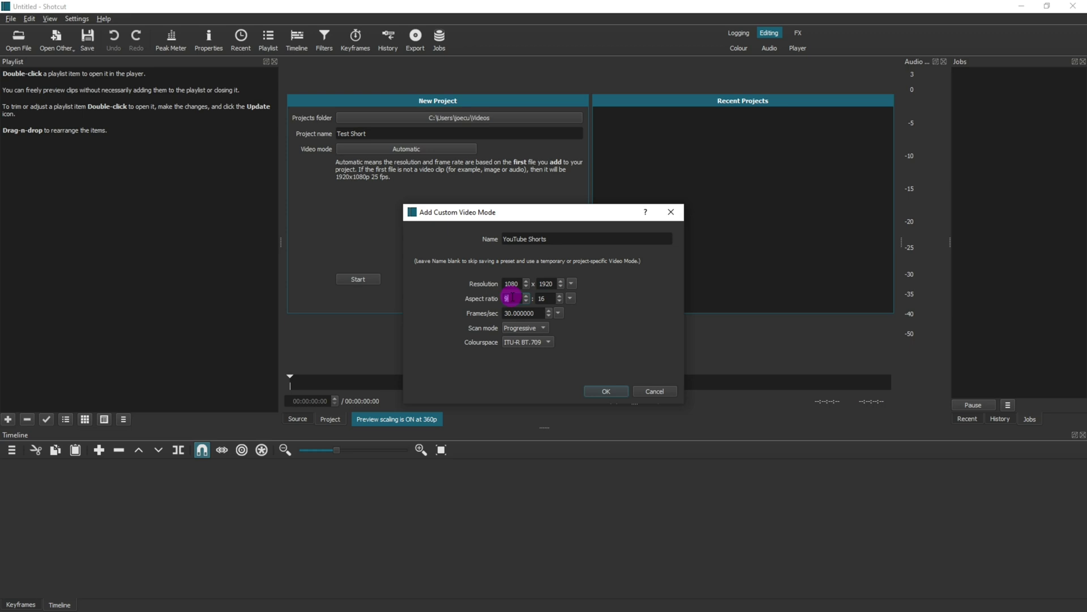
double_click(541, 298)
key(shift+Tab)
click(605, 392)
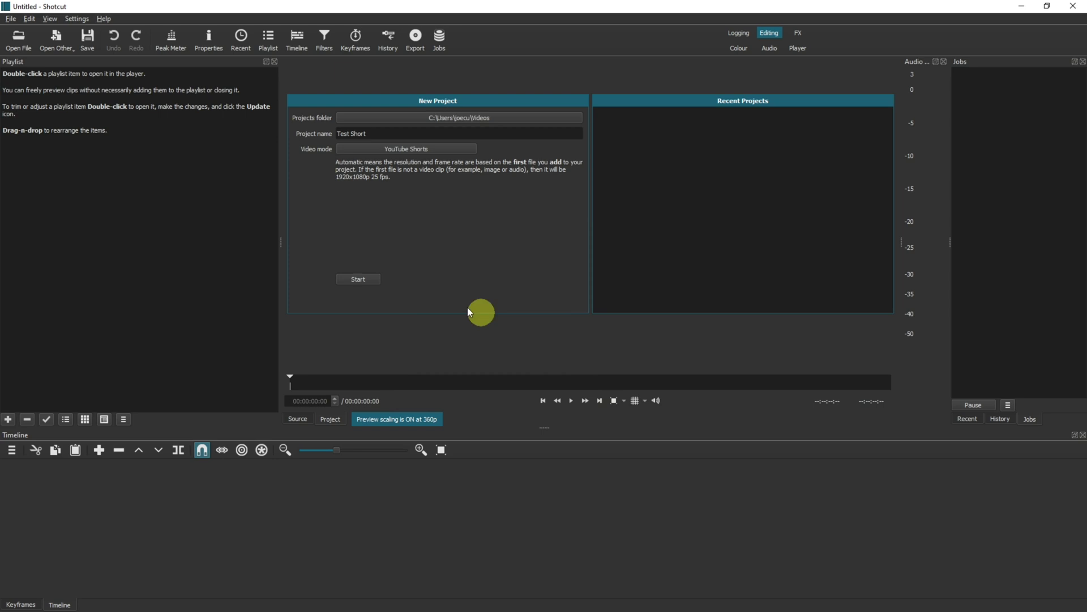
- Start the Test Short project and load Bicycle.mp4 into the playlist and preview
click(355, 278)
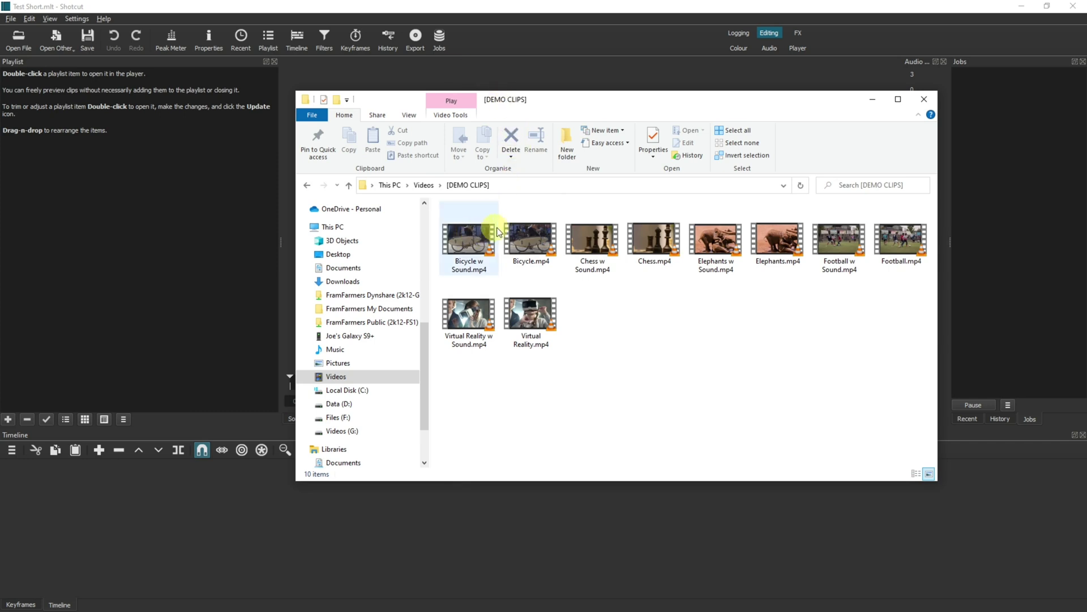
drag(524, 231, 187, 209)
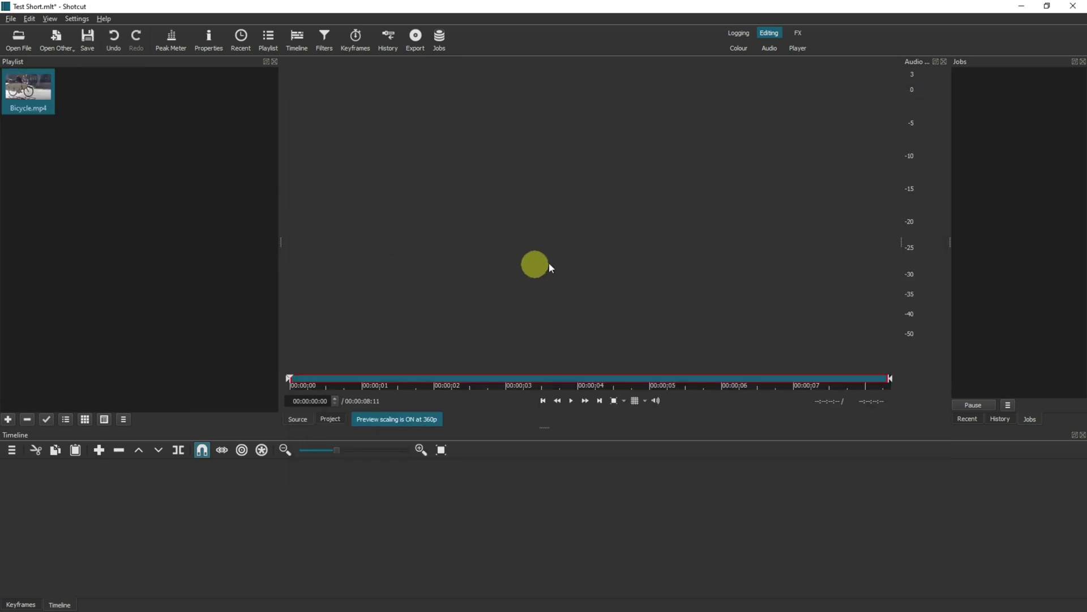
drag(549, 263, 524, 261)
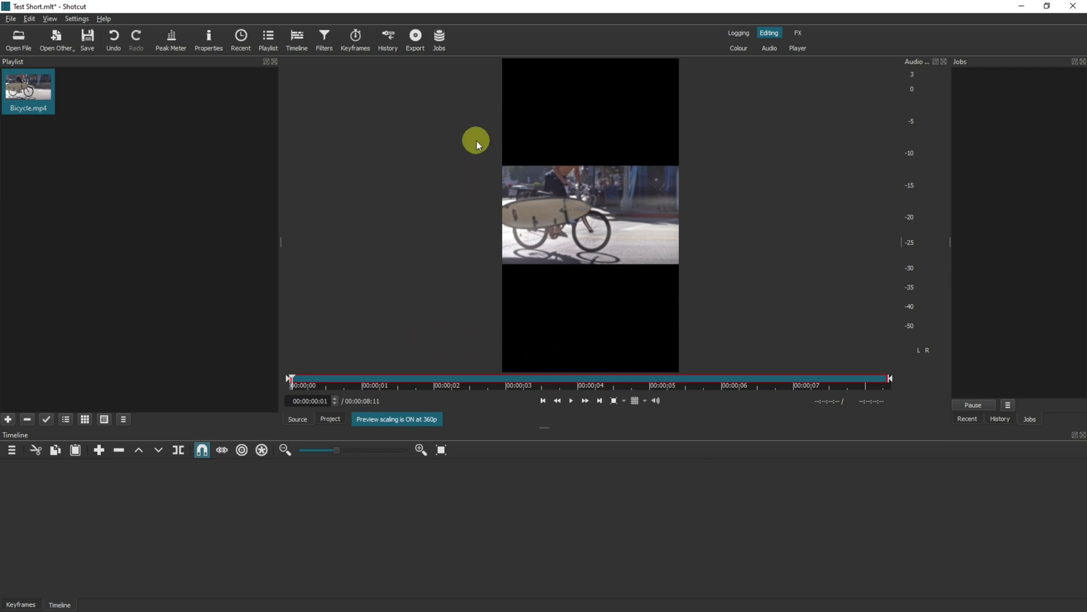
click(80, 20)
mouse_move(130, 44)
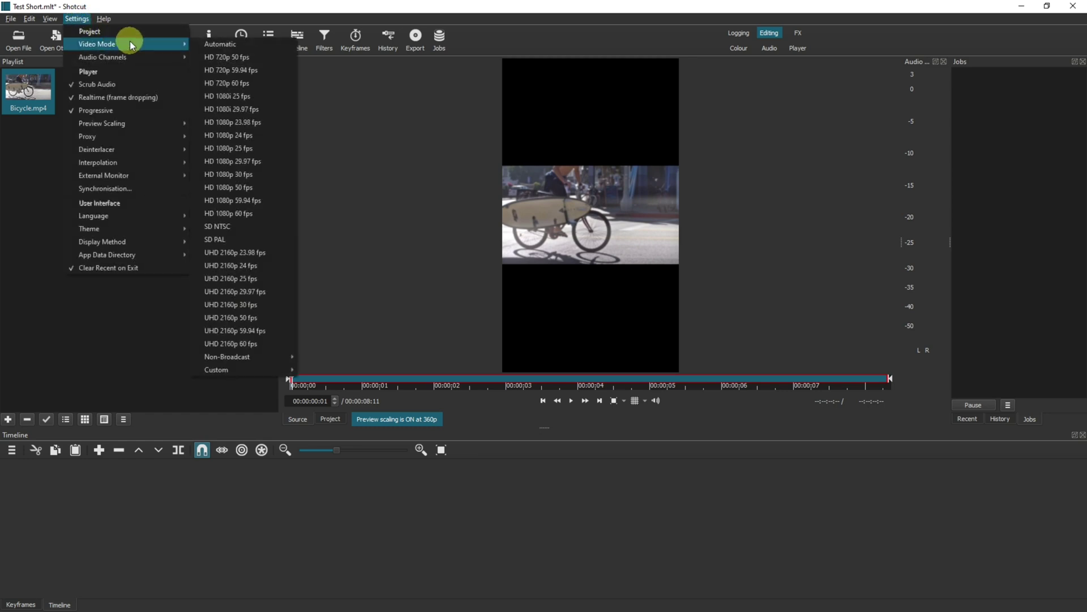
mouse_move(240, 372)
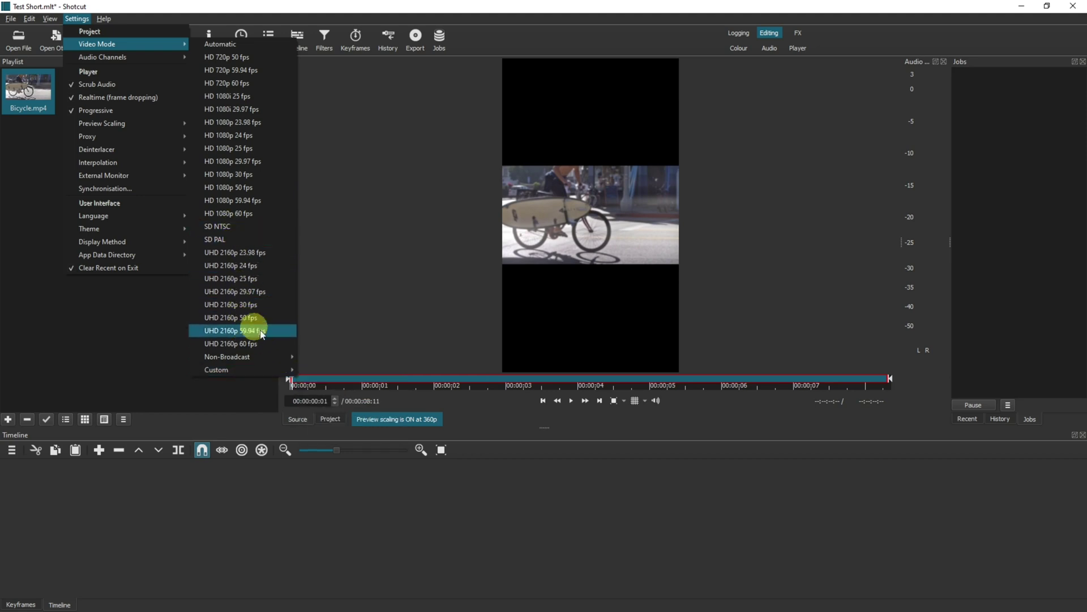
click(232, 150)
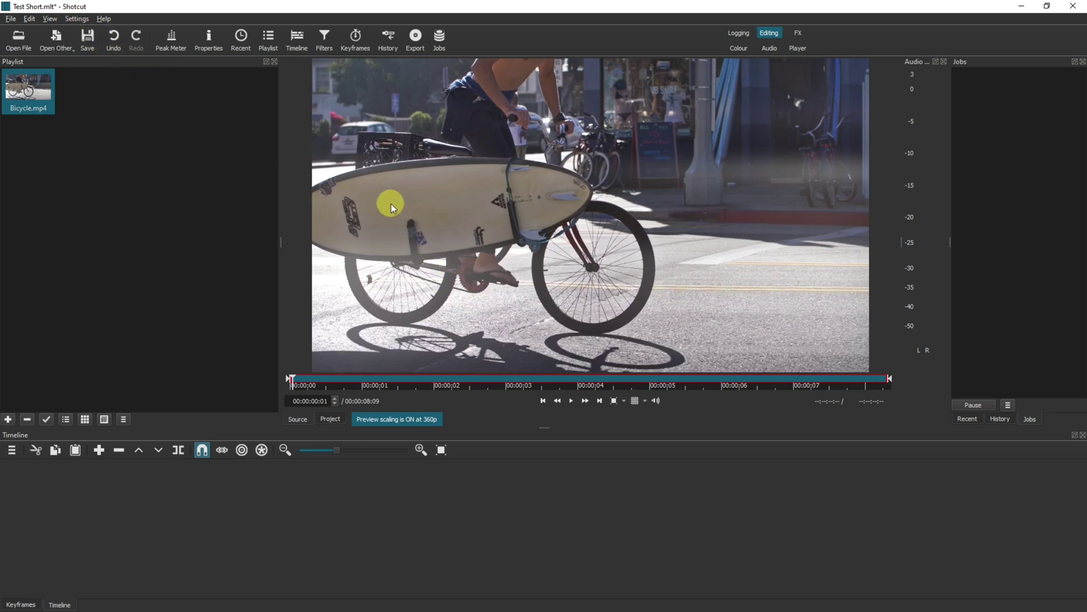
click(77, 19)
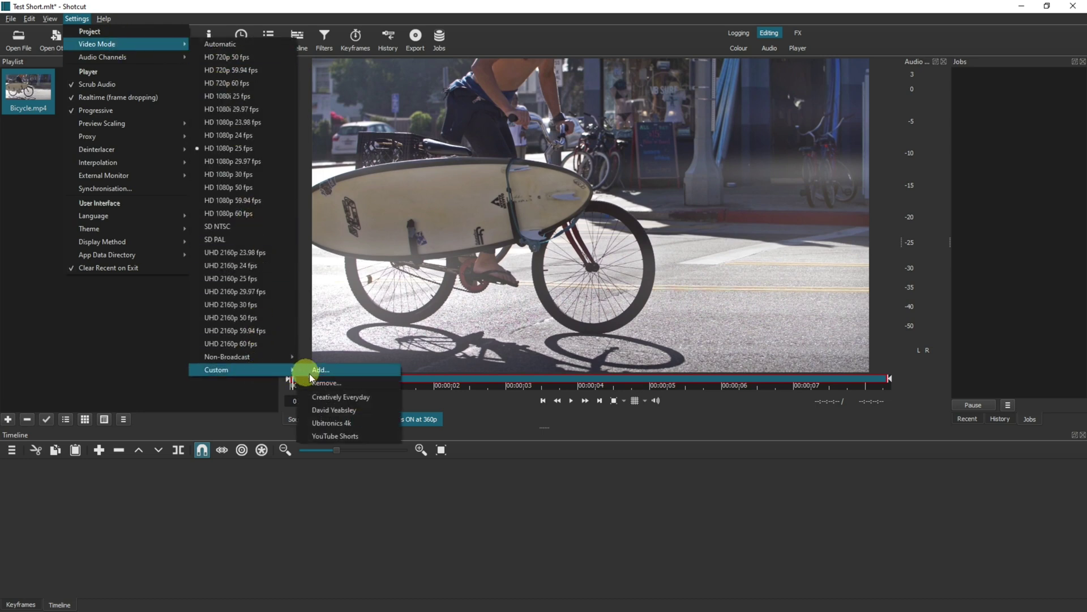
click(371, 436)
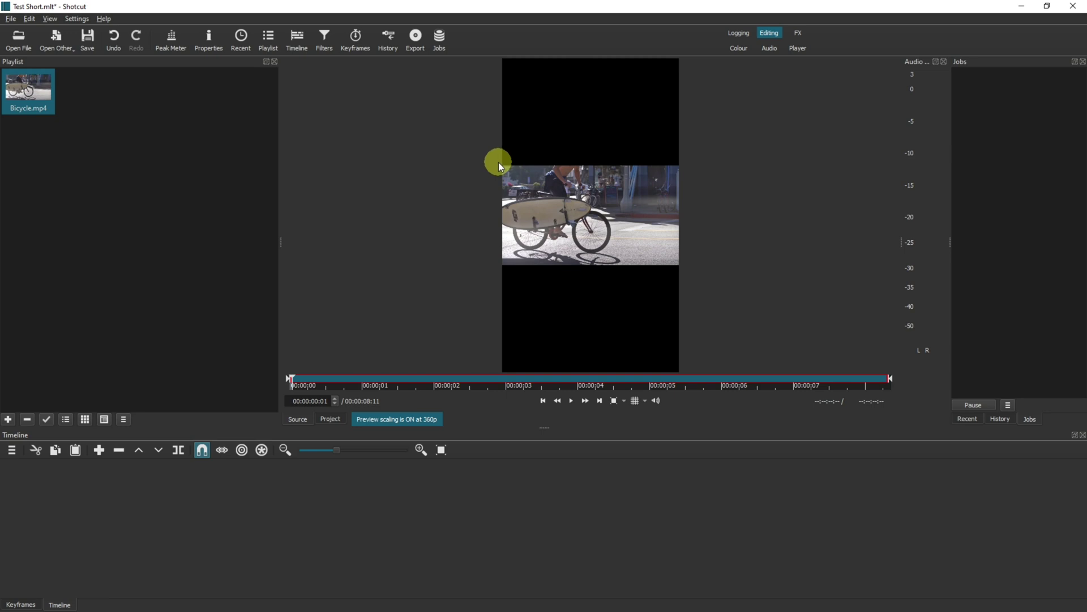
- Put Bicycle.mp4 on V1, add Chess.mp4 and Elephants.mp4 to the playlist, and append Chess.mp4
drag(29, 91, 121, 534)
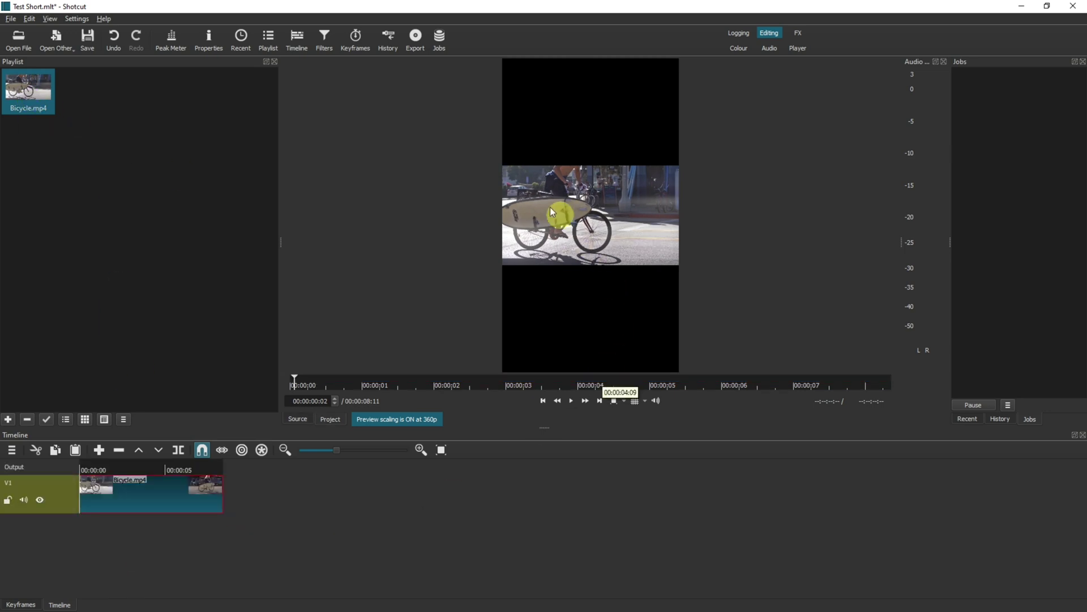
key(alt+Tab)
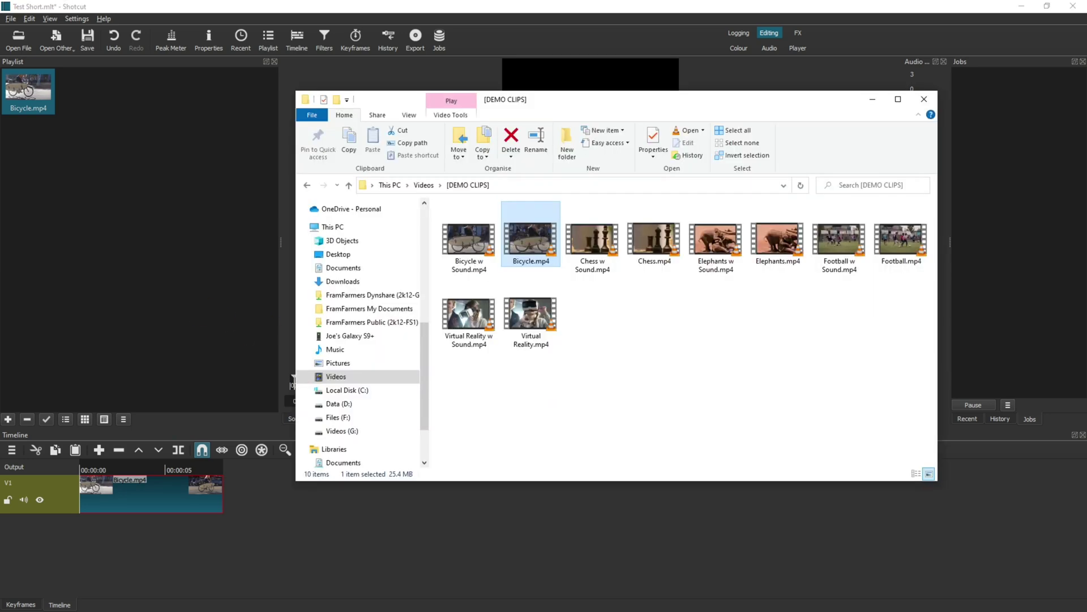
drag(645, 240, 85, 93)
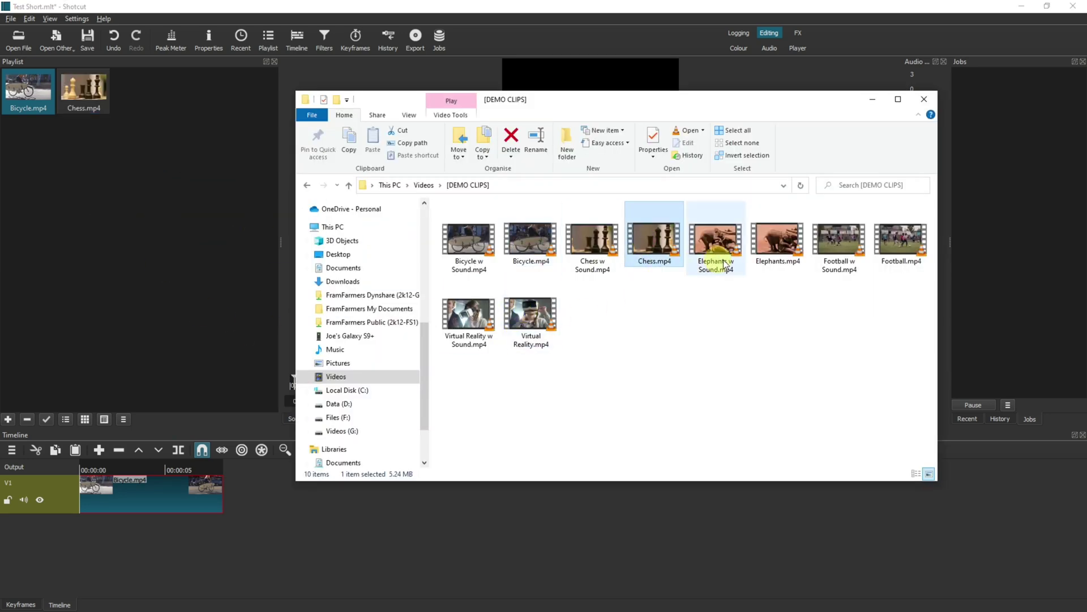
drag(777, 238, 226, 488)
click(87, 93)
drag(85, 91, 385, 493)
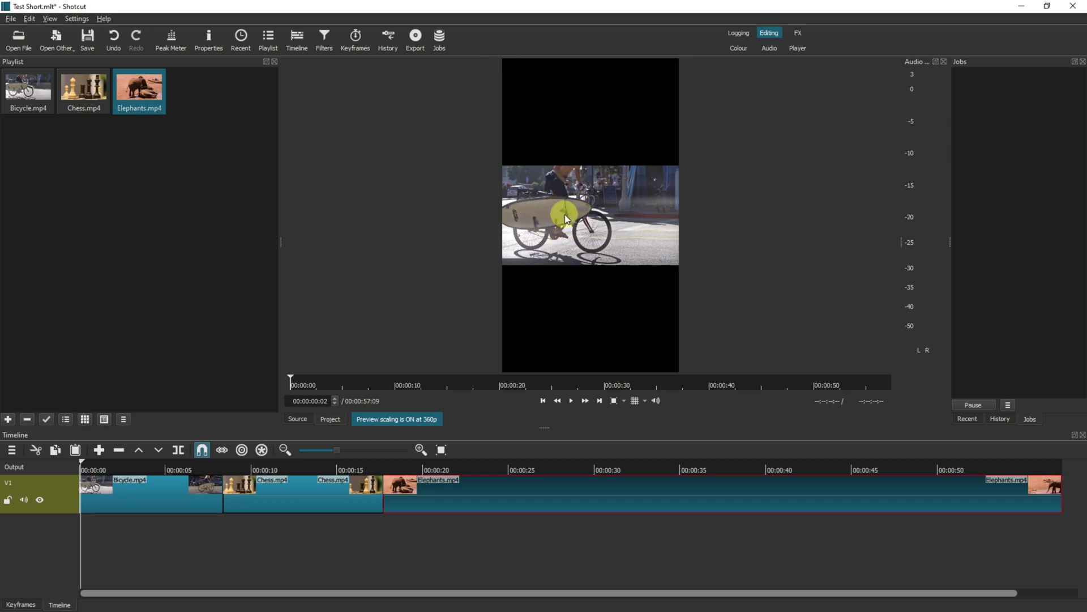
- Add a Size, Position & Rotate filter to the Bicycle clip, zooming to 342.2% and recentring it
click(171, 503)
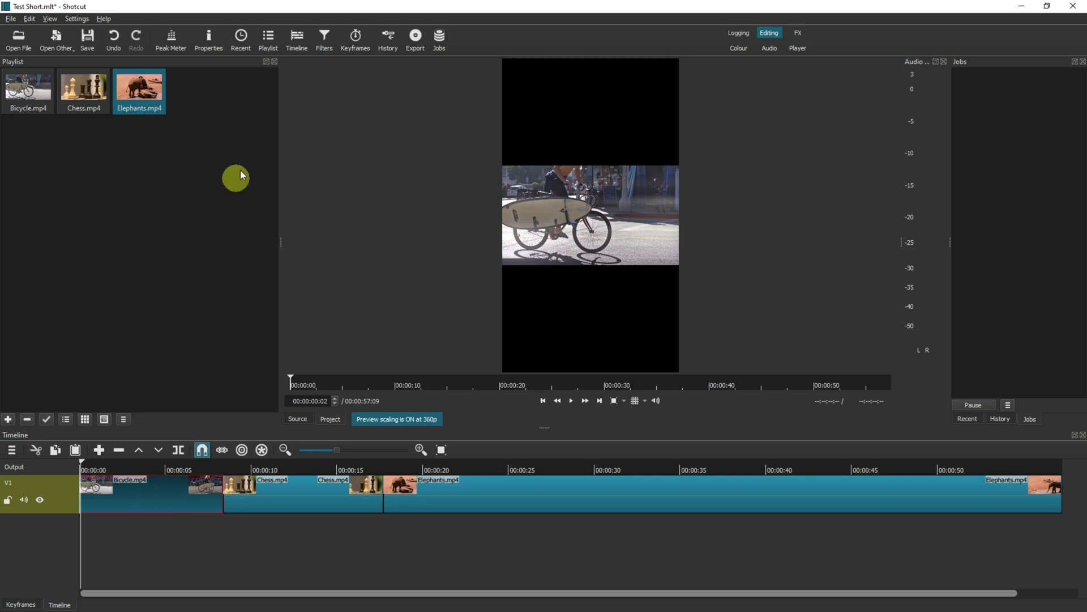
click(324, 38)
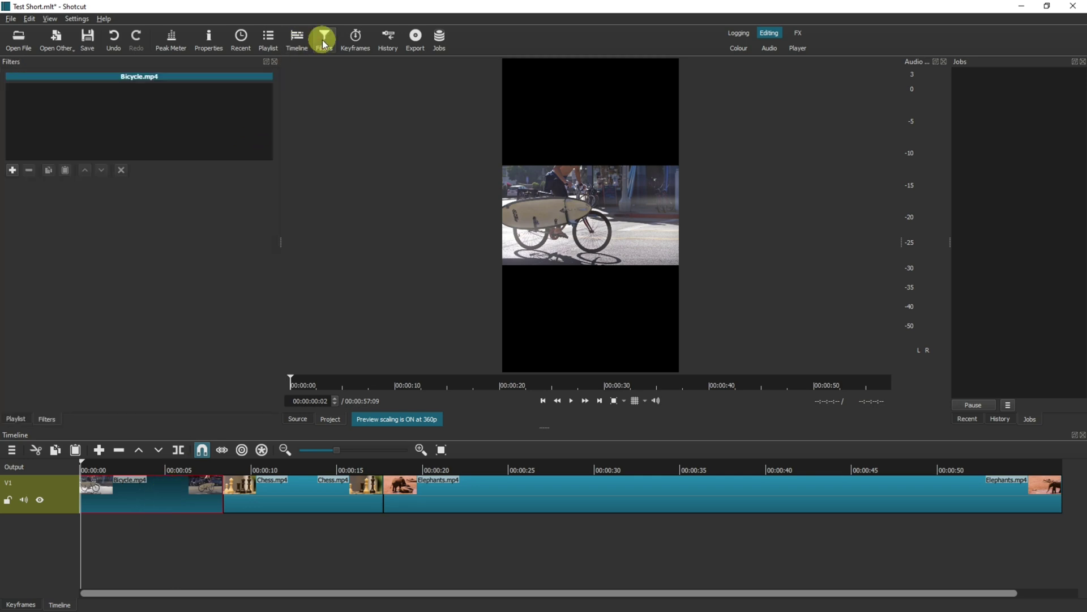
click(12, 169)
click(80, 107)
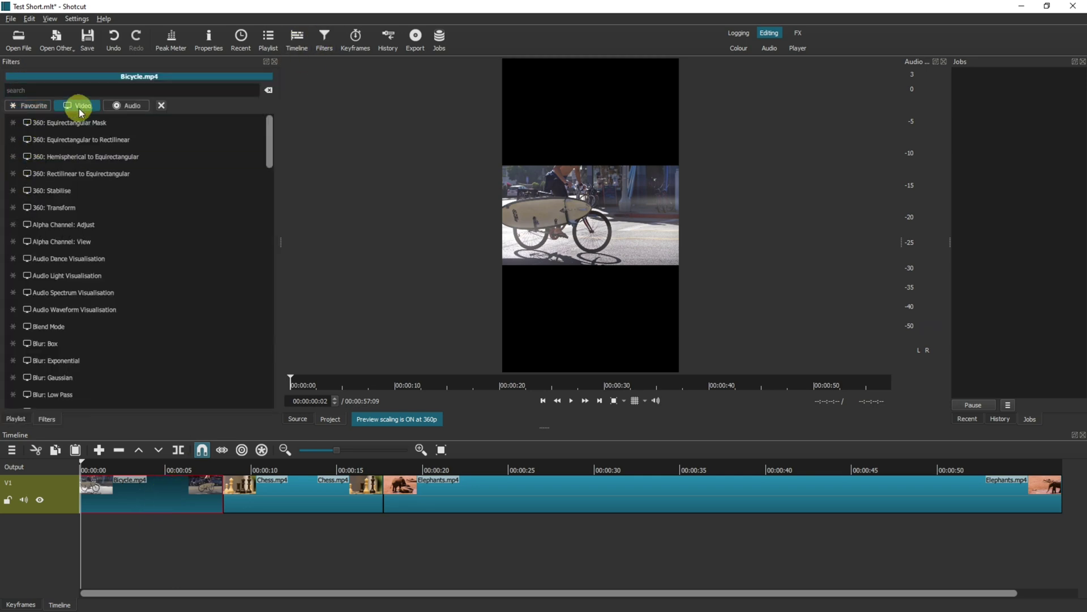
click(74, 89)
text(size)
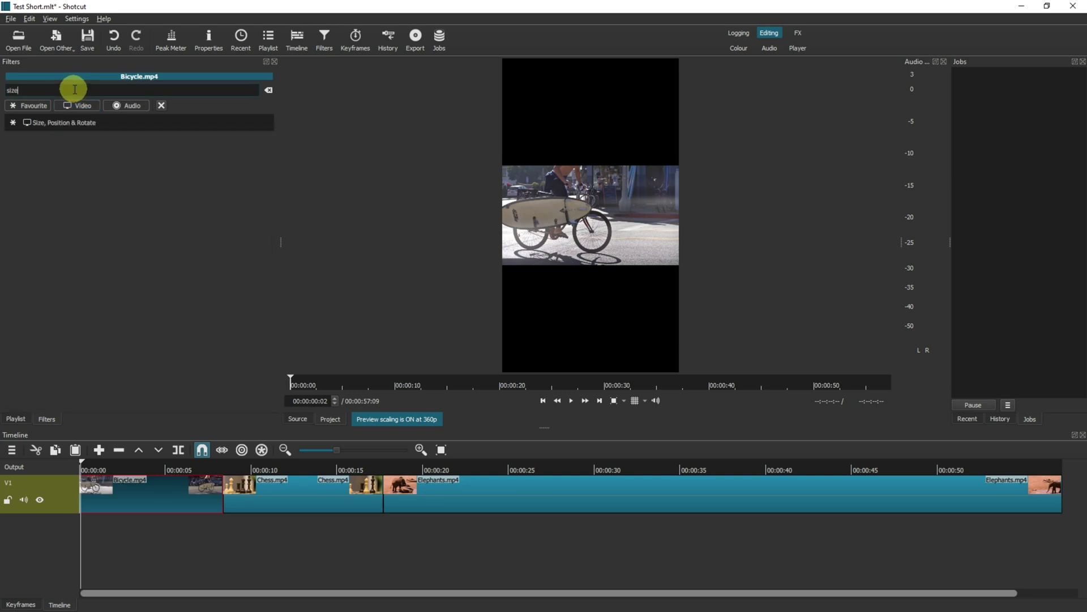
click(74, 122)
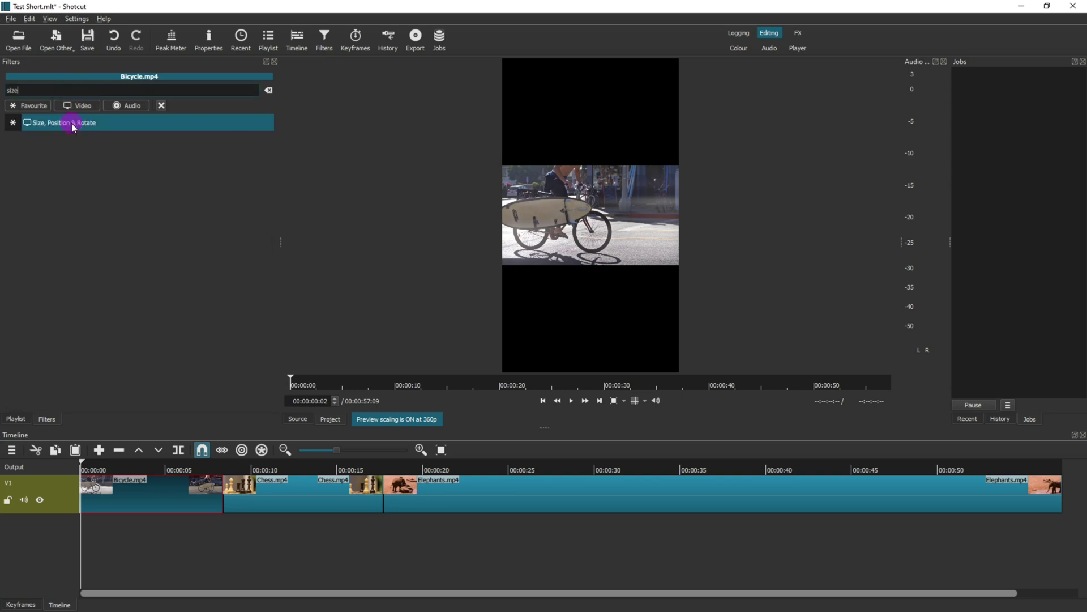
drag(68, 235, 100, 231)
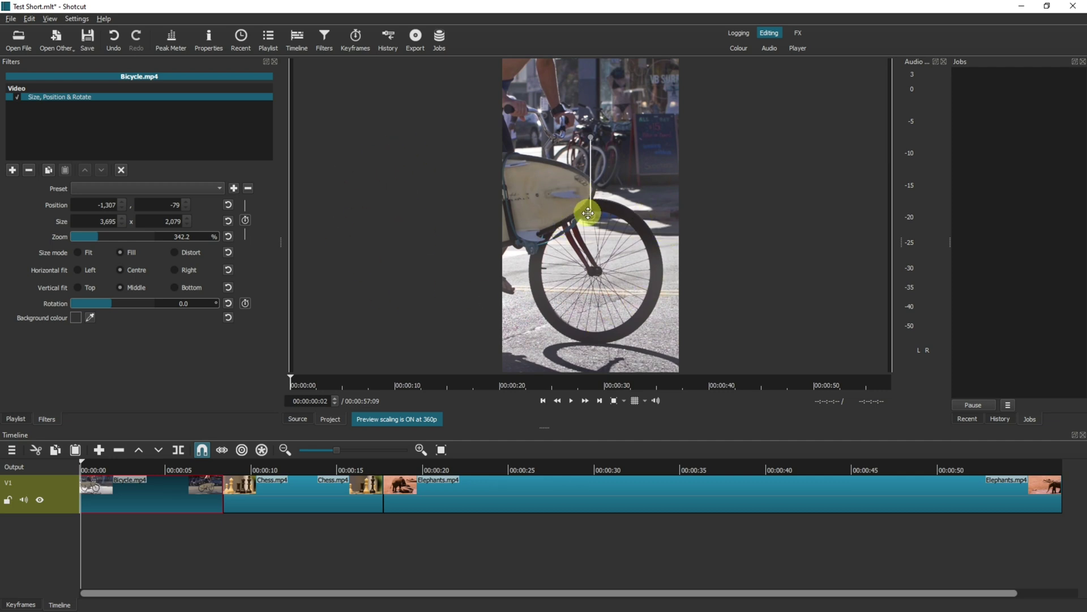
drag(588, 213, 682, 228)
- Add a new video track V2 above V1 on the timeline
right_click(72, 537)
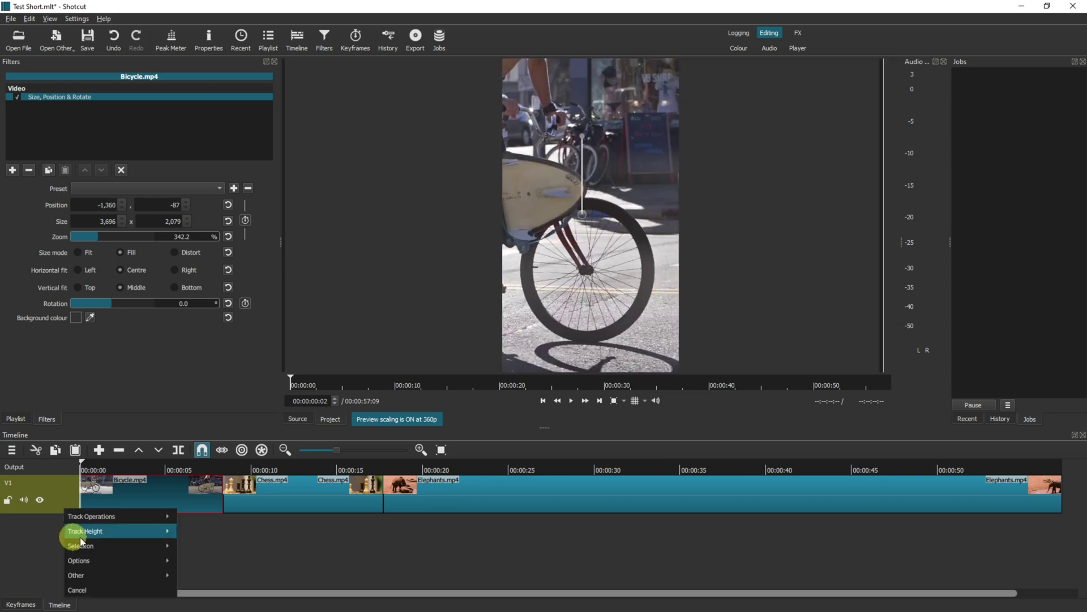
mouse_move(158, 516)
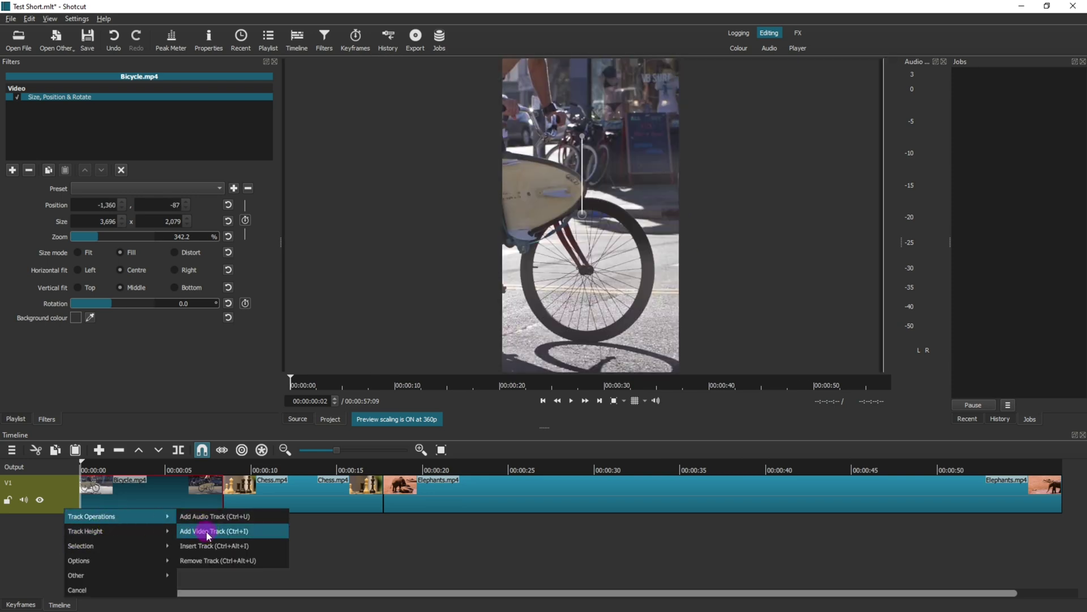
click(207, 532)
- Create a 'Bike!!!' text clip, place it on V2 near four seconds, and preview playback
click(161, 470)
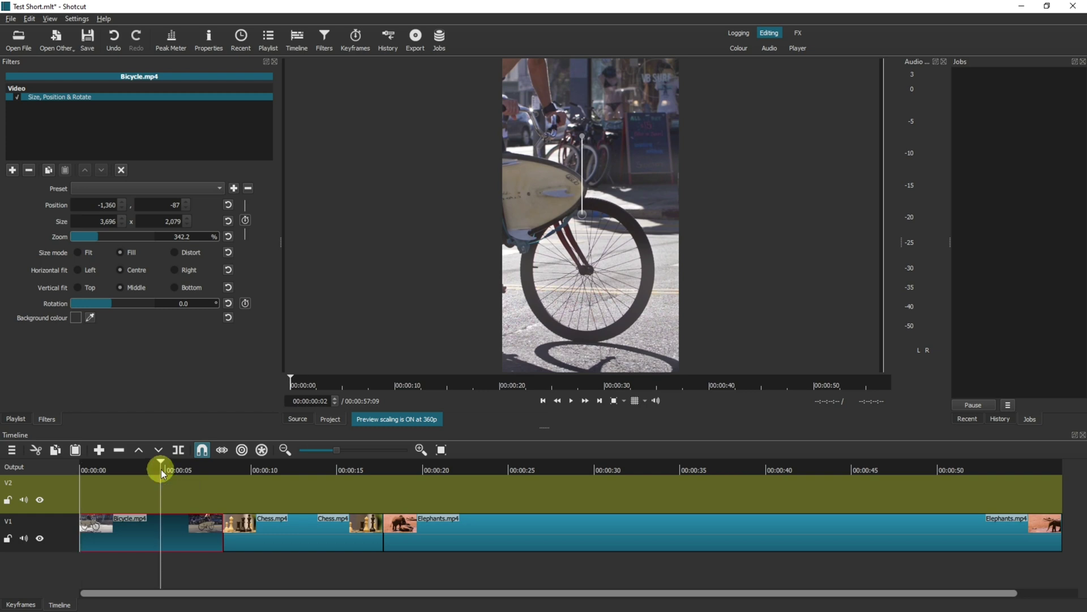
click(55, 37)
click(73, 187)
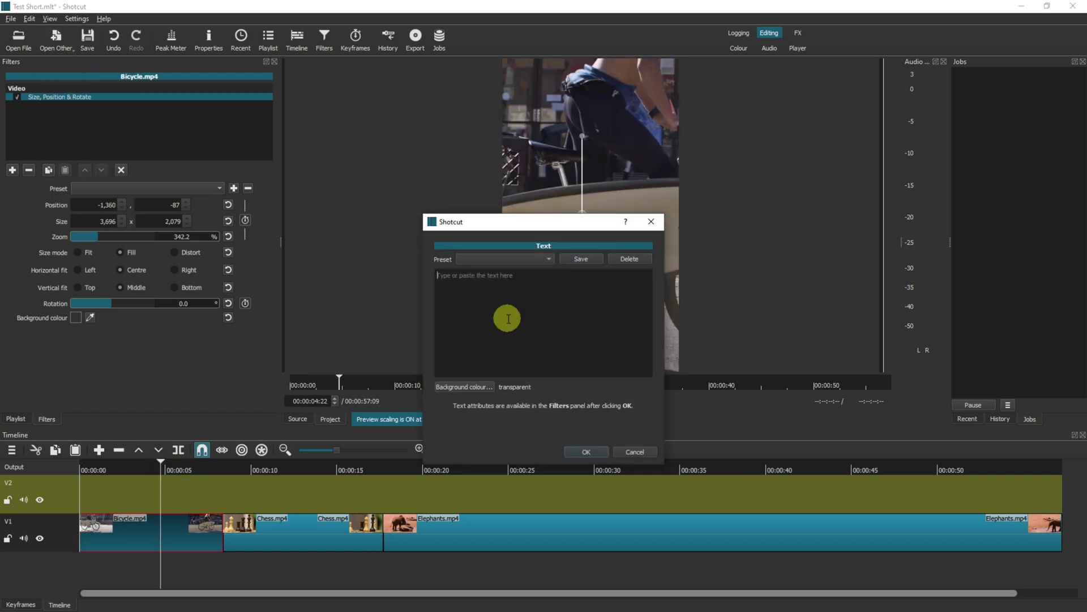
text(Bike!!!)
click(587, 451)
drag(567, 339, 110, 485)
click(571, 400)
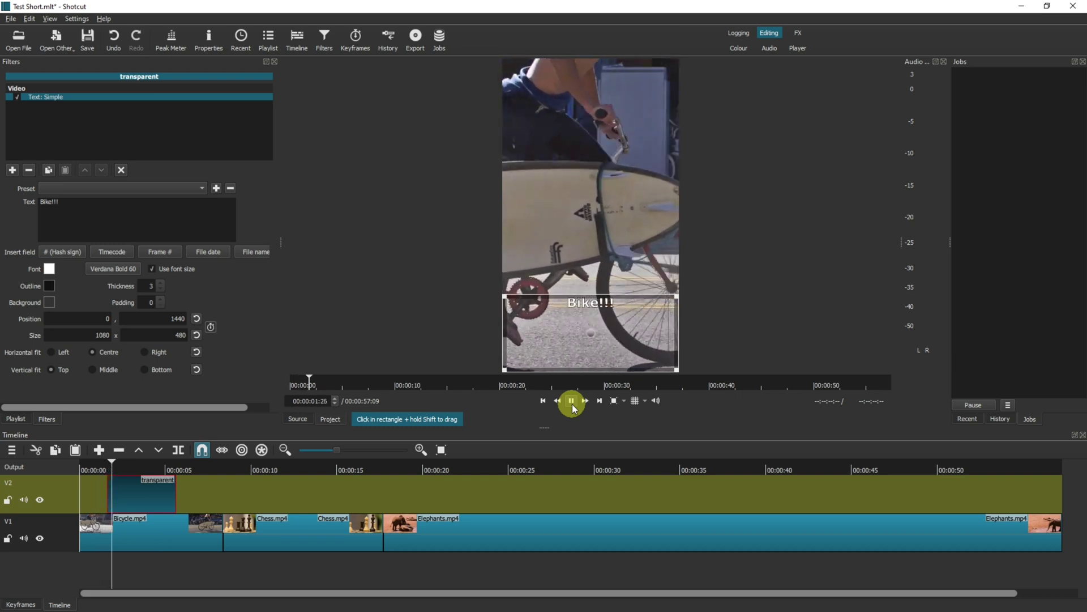
click(571, 404)
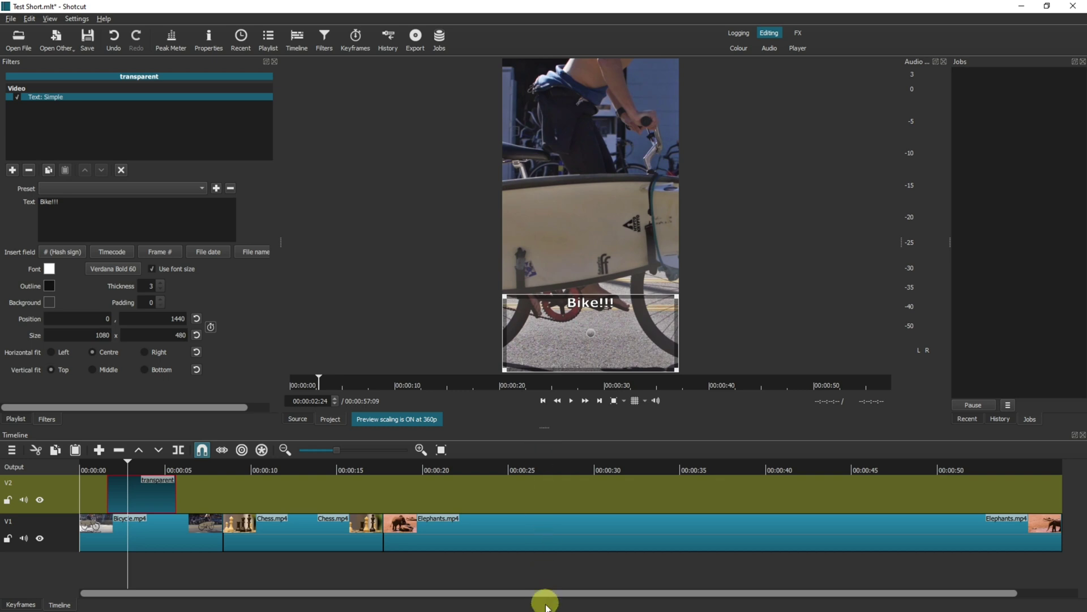
- Trim the Elephants clip's end so the video runs 00:00:46:07
drag(546, 593, 608, 595)
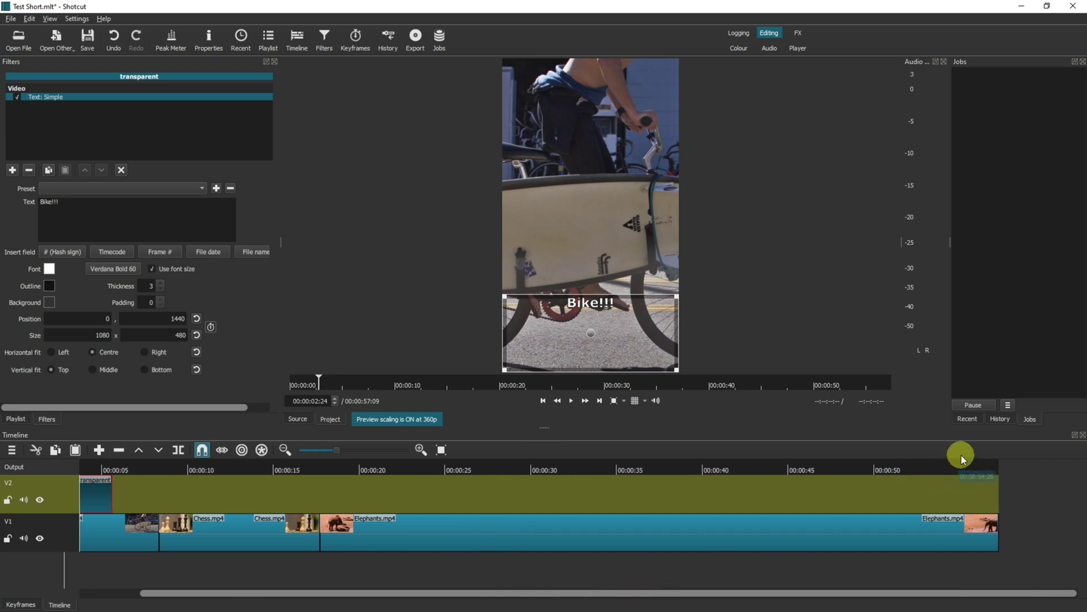
drag(994, 528, 861, 543)
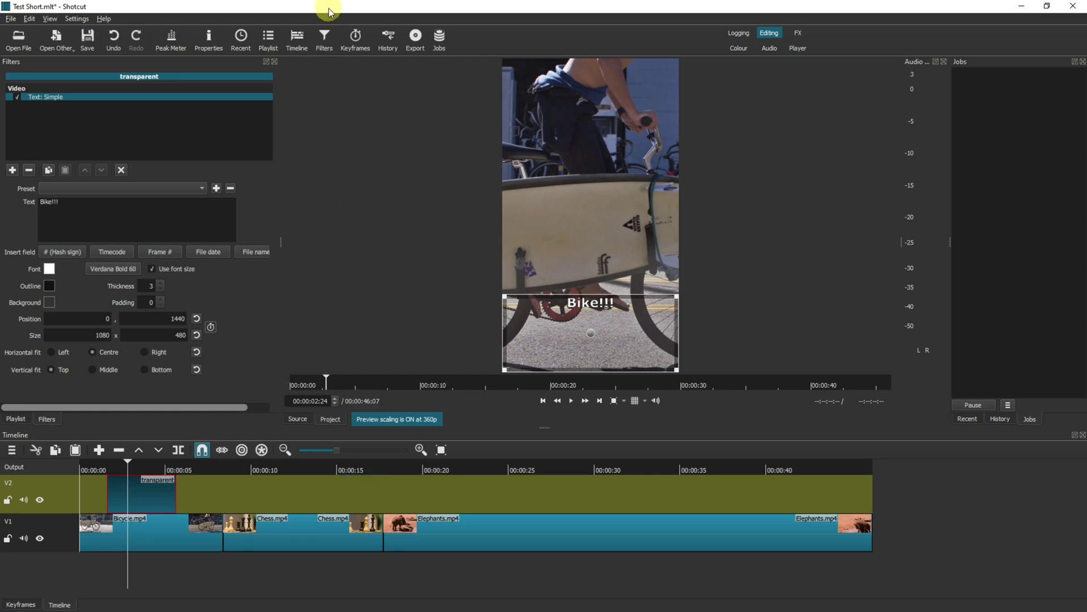
- Show the advanced mp4 export options at 1080x1920, 9:16 aspect ratio and 30 fps
click(413, 41)
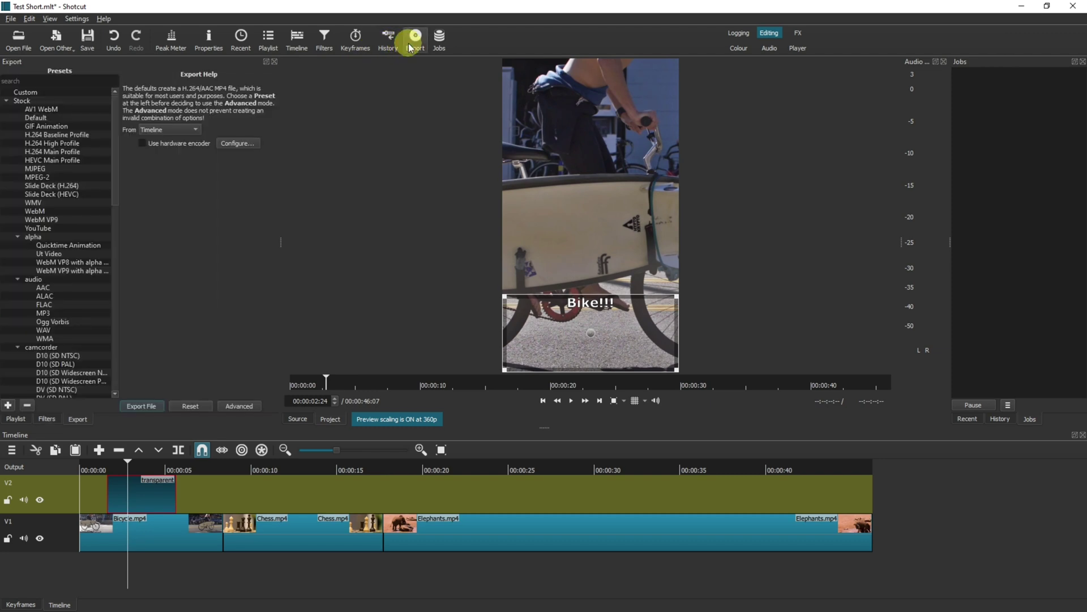
click(151, 406)
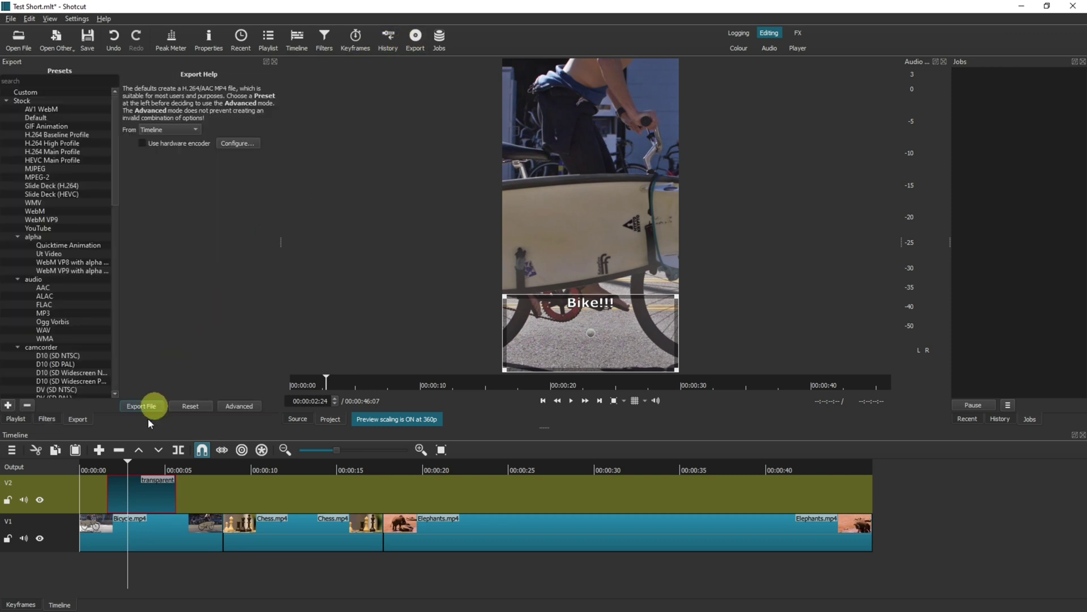
click(414, 40)
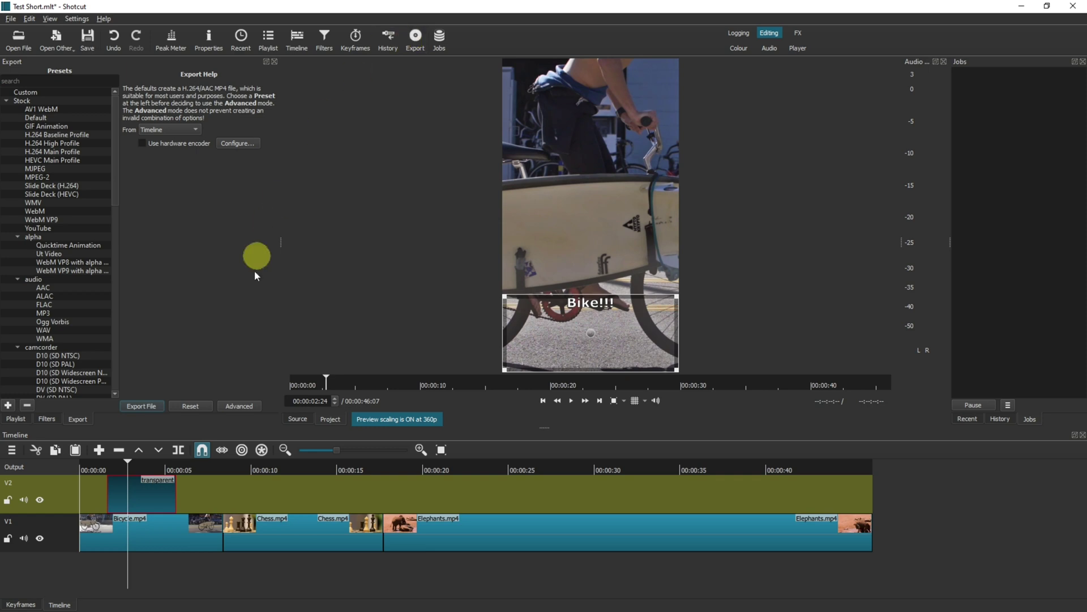
click(246, 406)
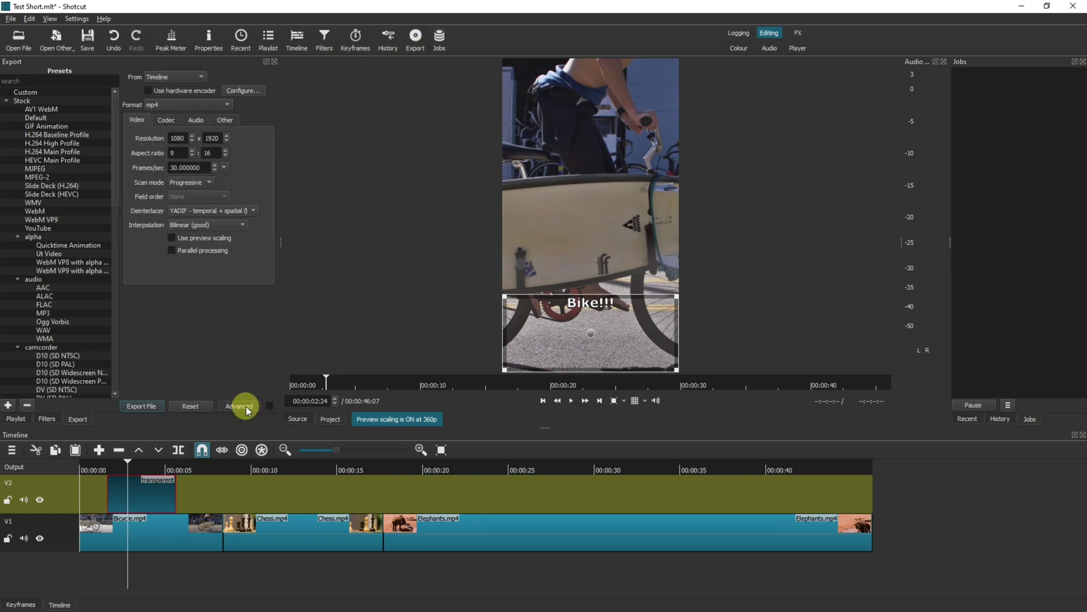
click(167, 154)
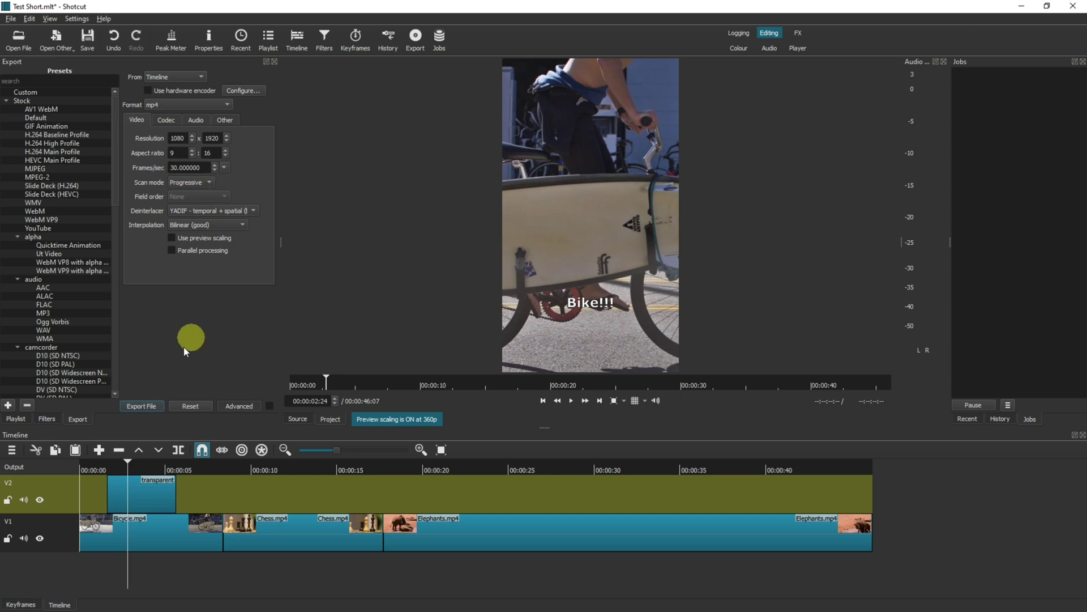
- Choose the Videos folder and save the export as Test Short.mp4
click(138, 406)
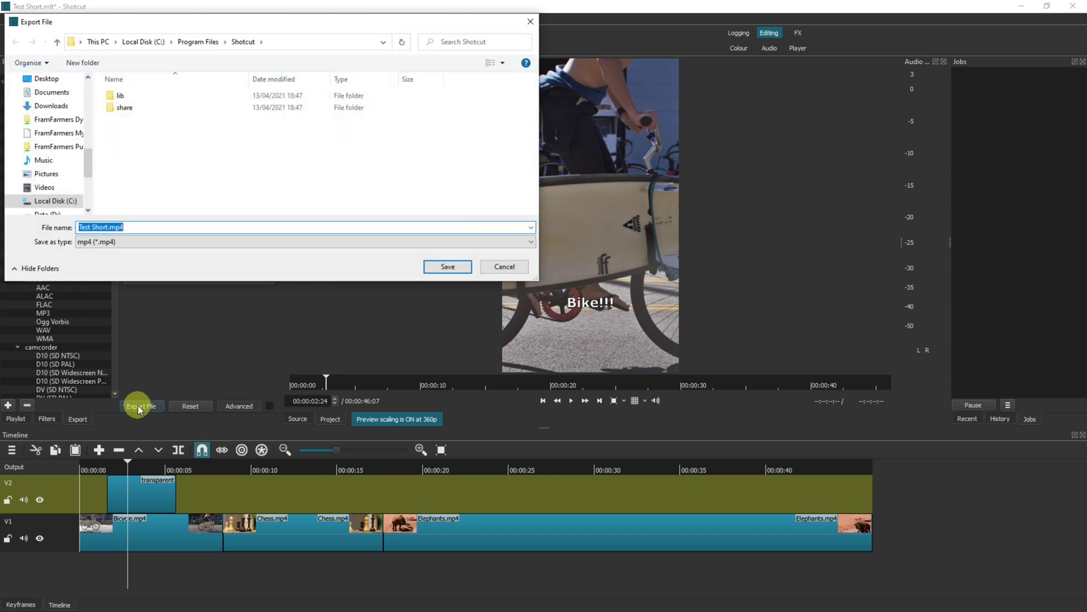
click(59, 188)
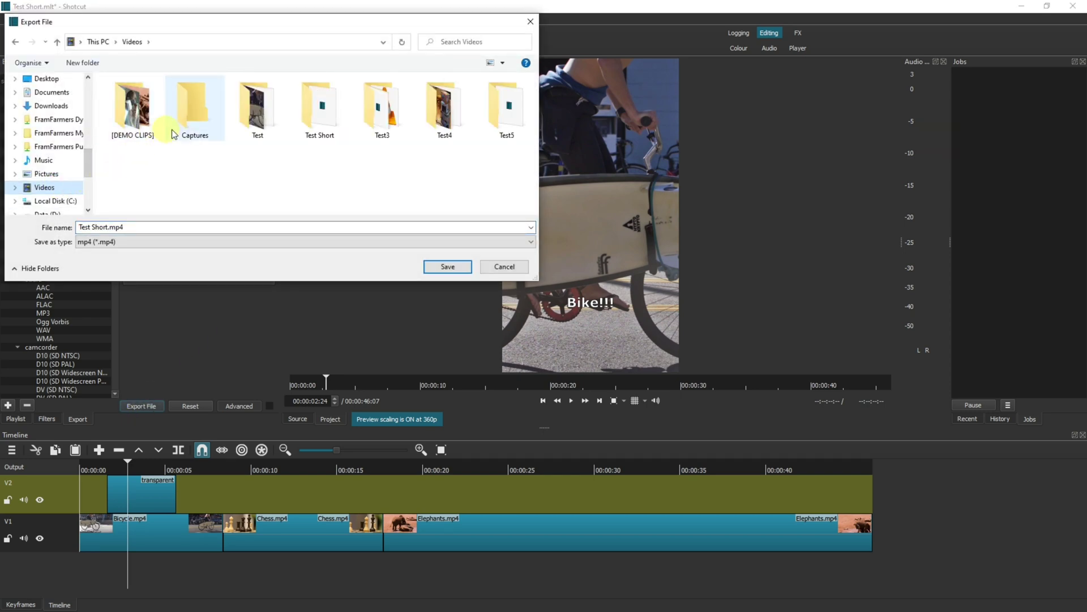
click(442, 267)
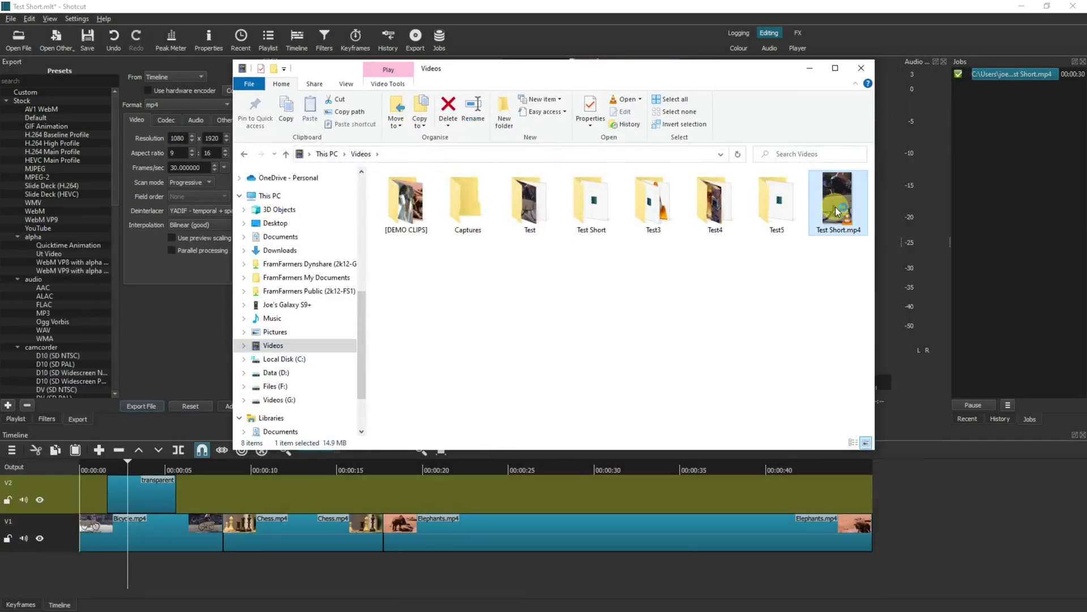
- Play the exported Test Short.mp4 in VLC to check the vertical 46-second short
double_click(835, 206)
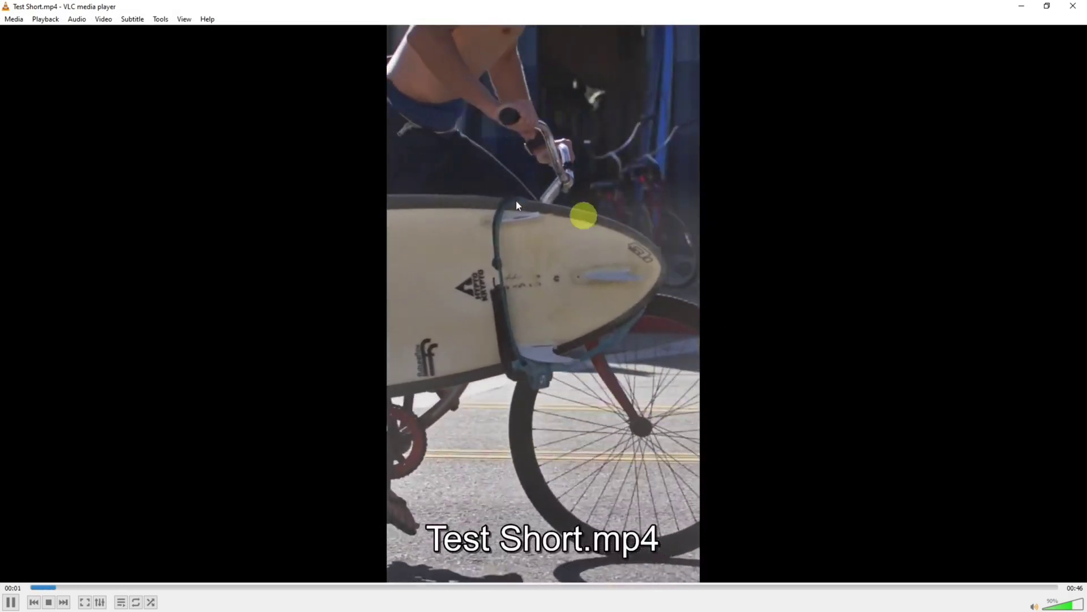